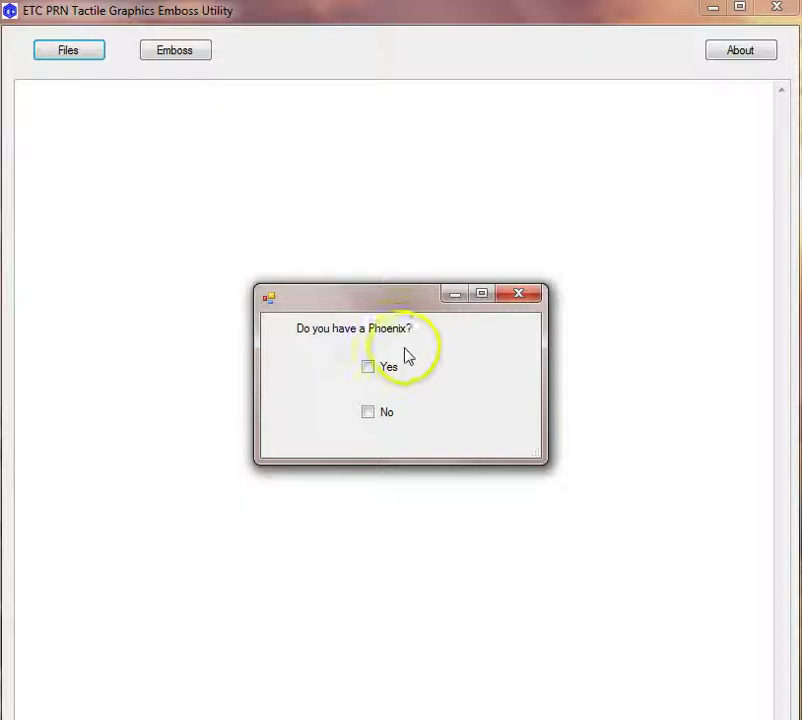
# Answer Yes to the 'Do you have a Phoenix?' startup question.
pyautogui.click(367, 369)
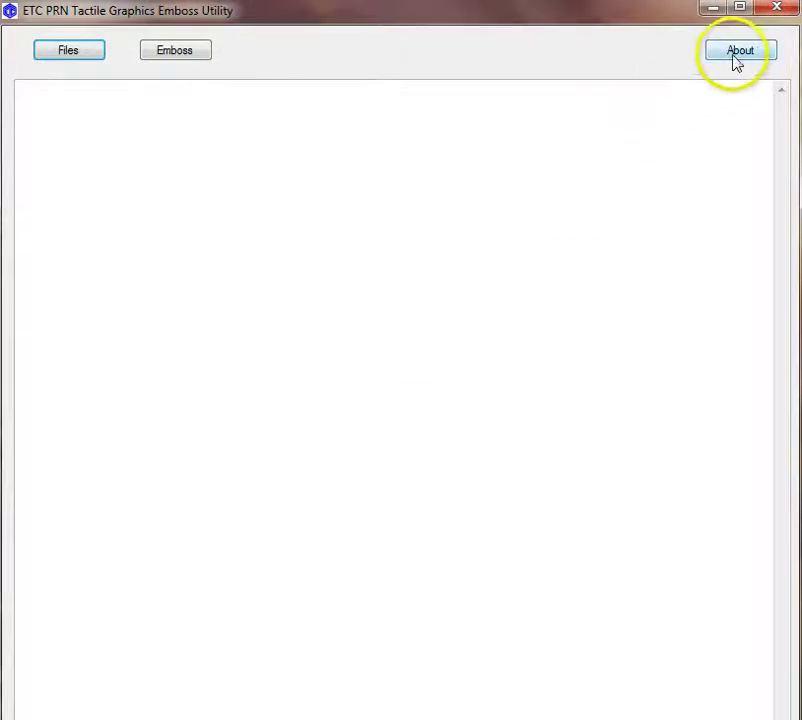
pyautogui.click(733, 60)
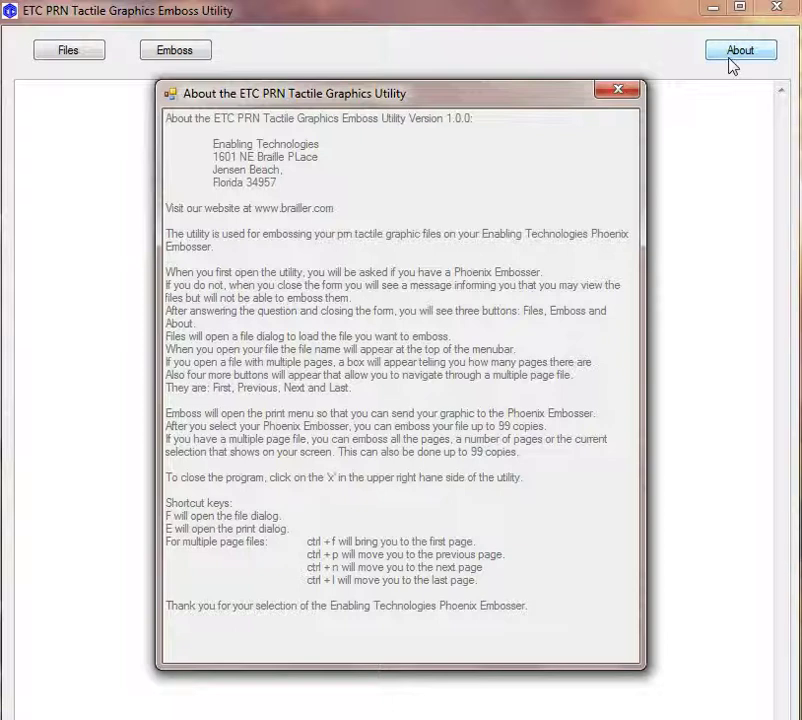
pyautogui.click(619, 92)
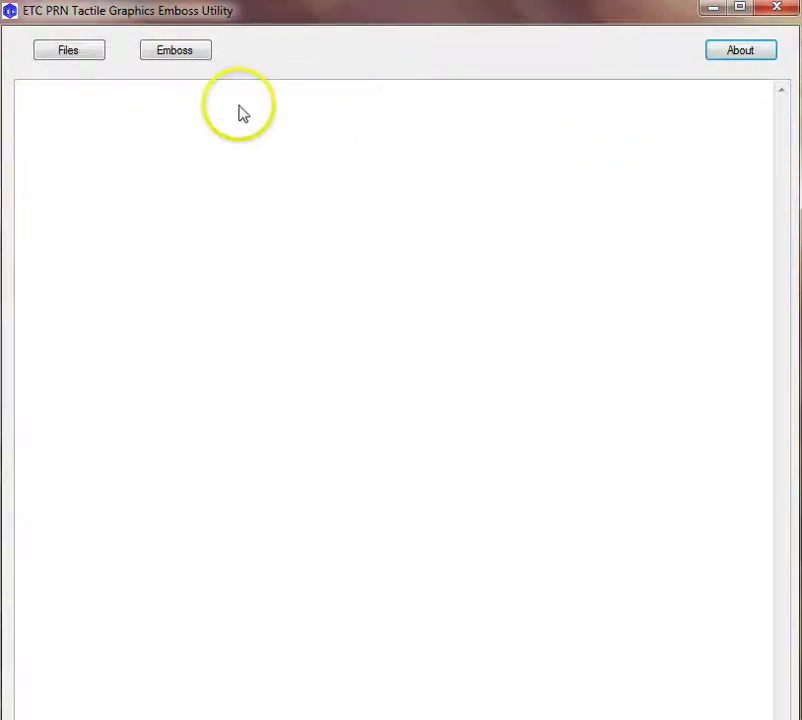
# Load _TEMPLATES.prn from the PRN Sample Files folder, showing page 1 of 82.
pyautogui.click(82, 52)
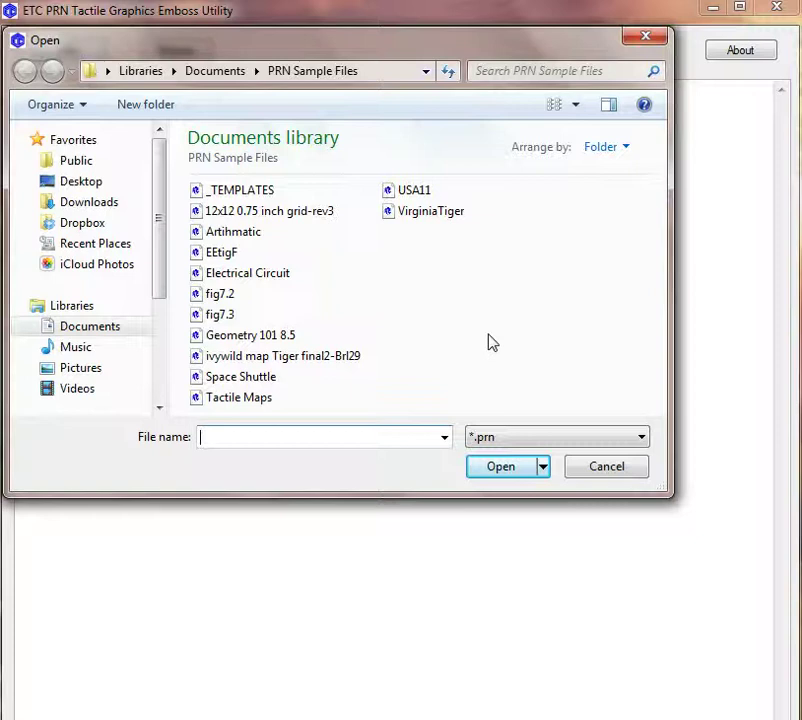
pyautogui.click(355, 232)
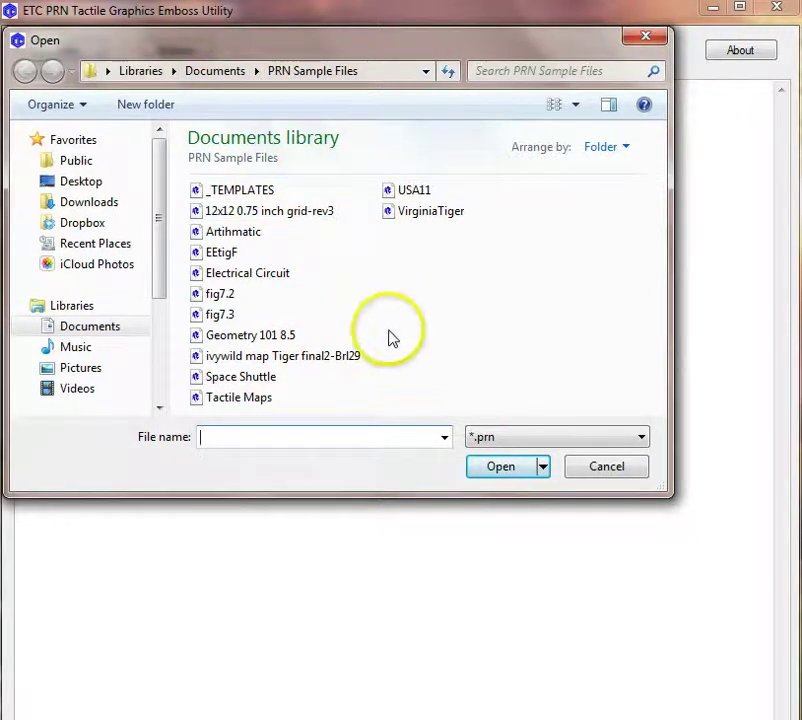
pyautogui.click(232, 192)
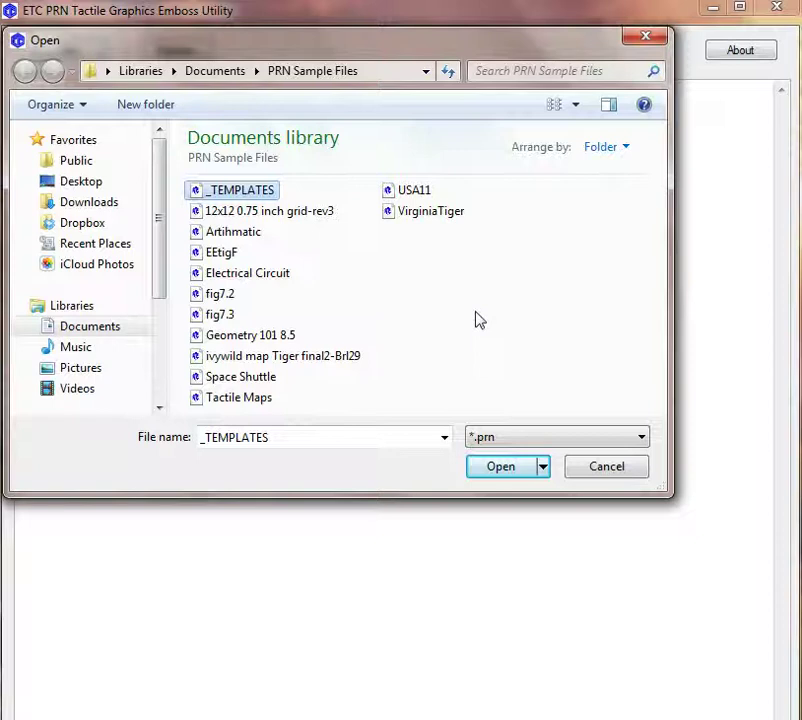
pyautogui.click(500, 470)
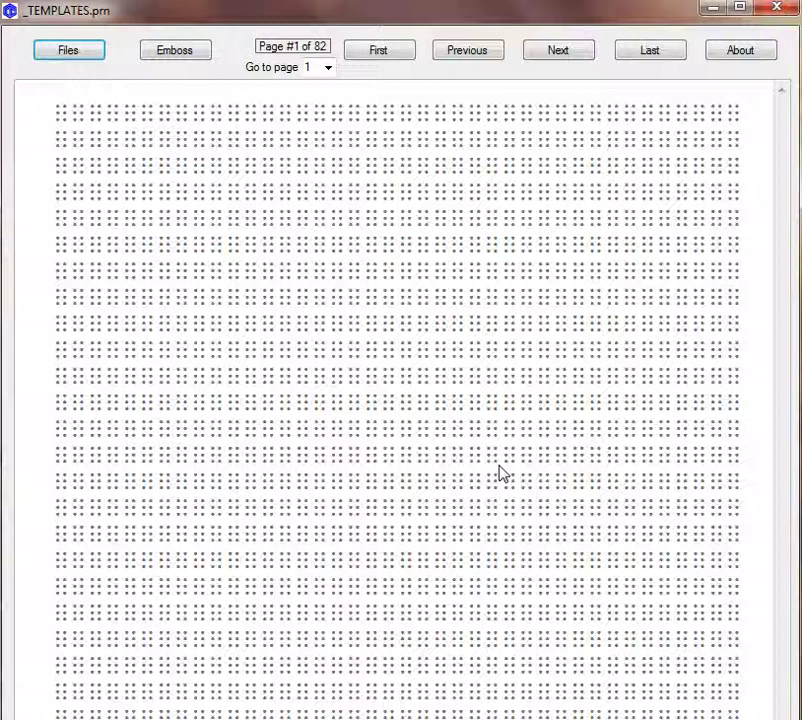
# Page forward four pages, back three to page 2, then jump to the last page, 82 of 82.
pyautogui.moveTo(500, 473)
pyautogui.mouseDown()
pyautogui.moveTo(551, 498)
pyautogui.moveTo(492, 295)
pyautogui.moveTo(353, 313)
pyautogui.moveTo(360, 311)
pyautogui.mouseUp()
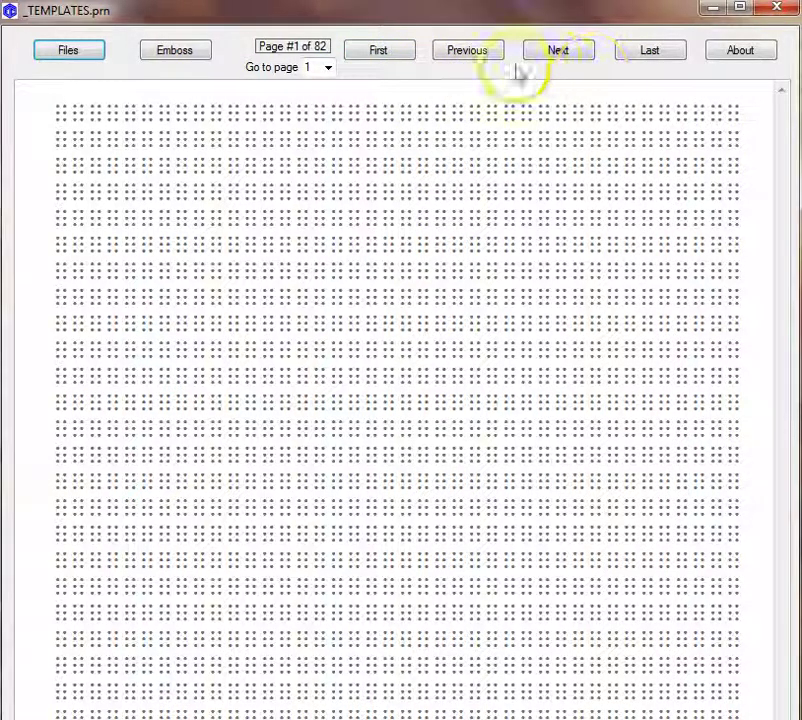
pyautogui.click(558, 52)
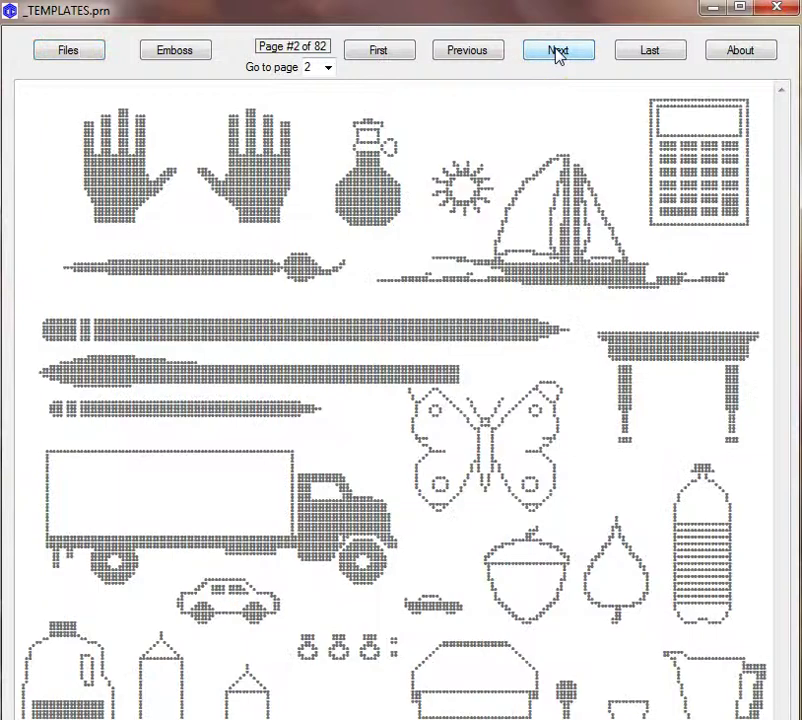
pyautogui.click(558, 52)
pyautogui.click(558, 52)
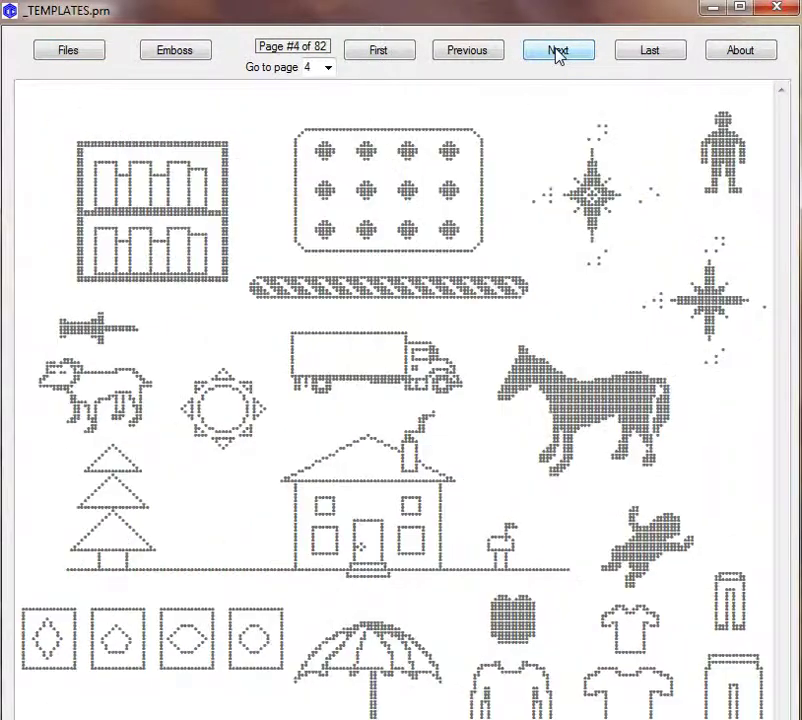
pyautogui.click(558, 52)
pyautogui.click(460, 52)
pyautogui.click(460, 52)
pyautogui.click(460, 52)
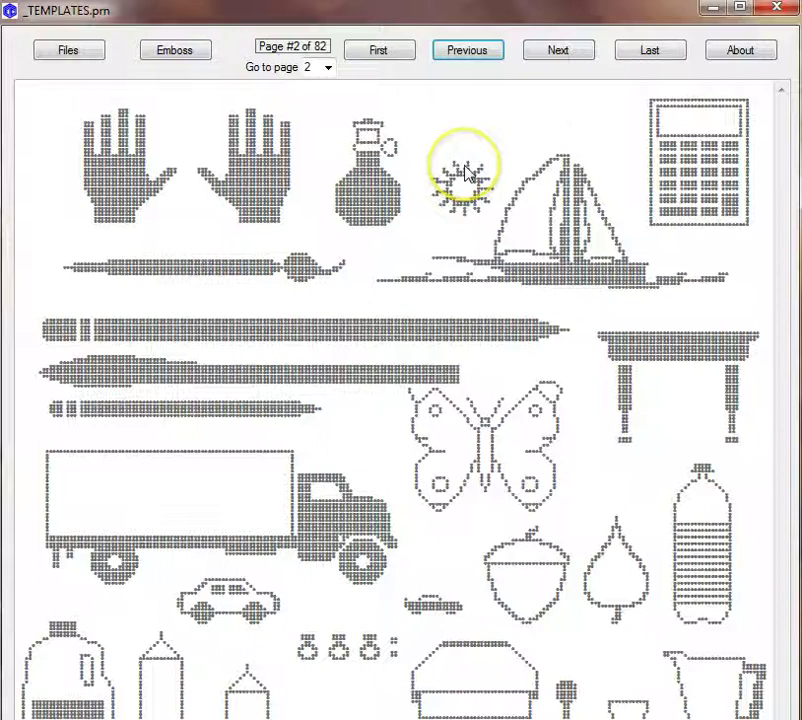
pyautogui.click(637, 62)
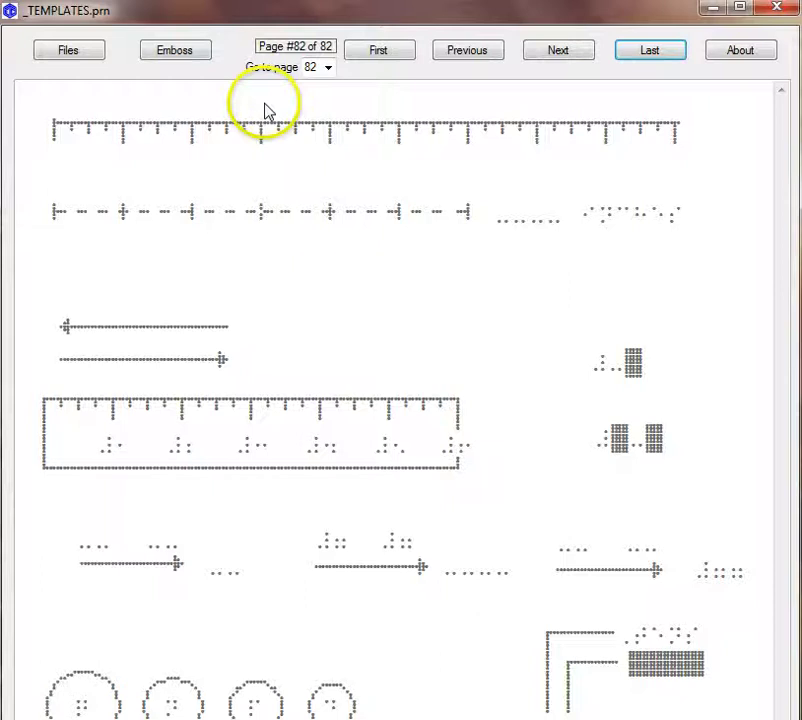
# Pick page 55 from the page list to display the tactile grid chart template.
pyautogui.click(329, 72)
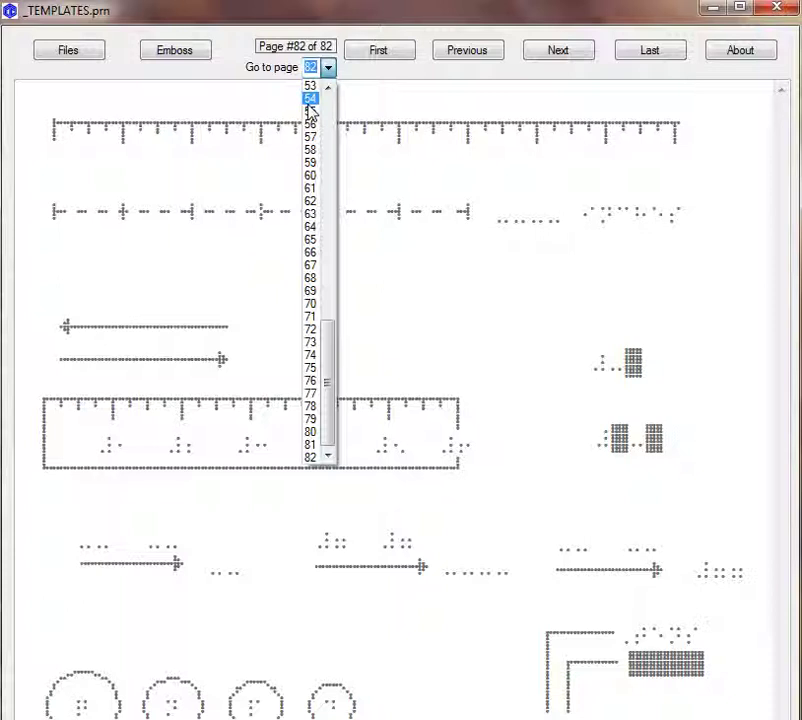
pyautogui.click(310, 115)
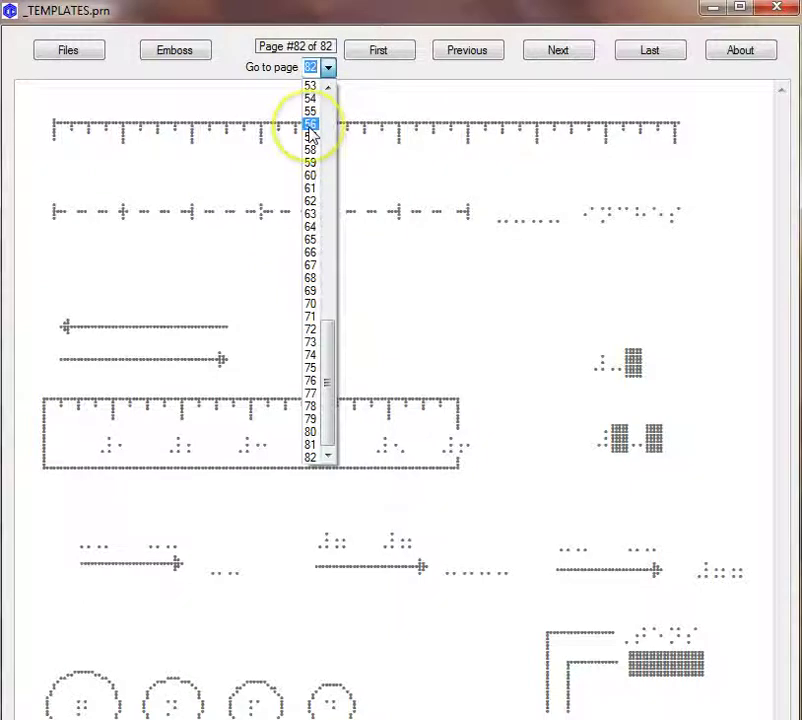
pyautogui.click(310, 117)
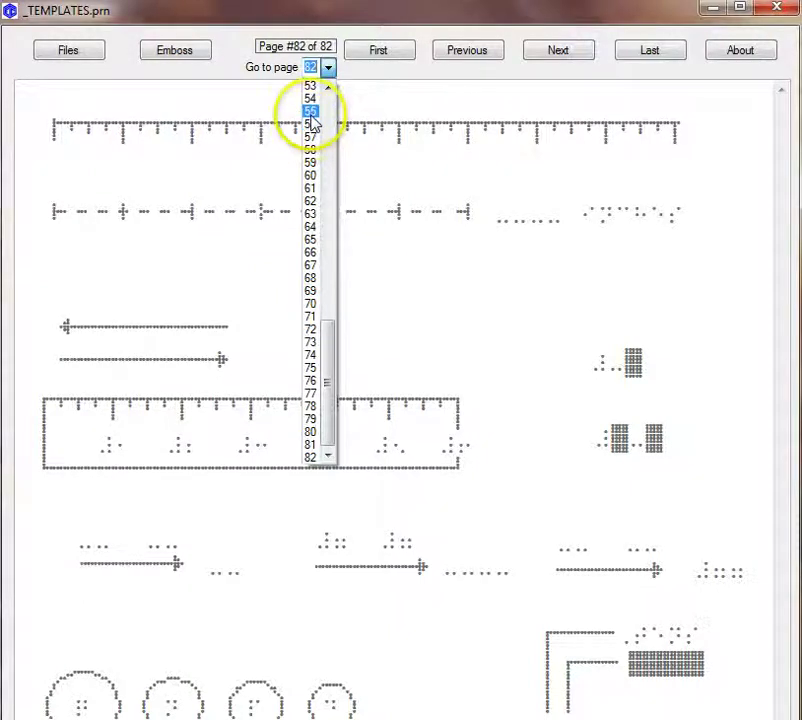
pyautogui.click(312, 120)
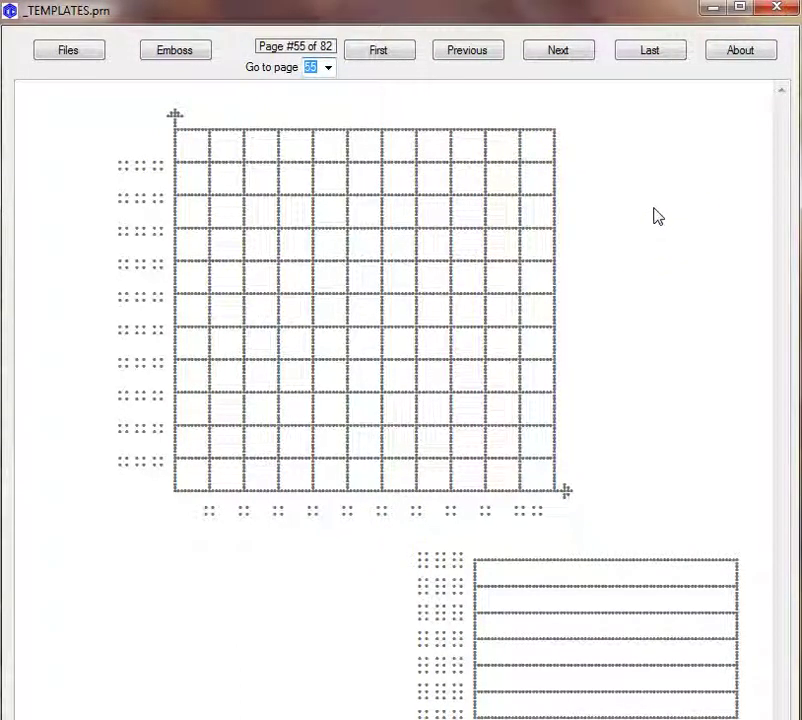
# Open the Emboss print dialog and select Phoenix Embosser as the printer.
pyautogui.click(191, 57)
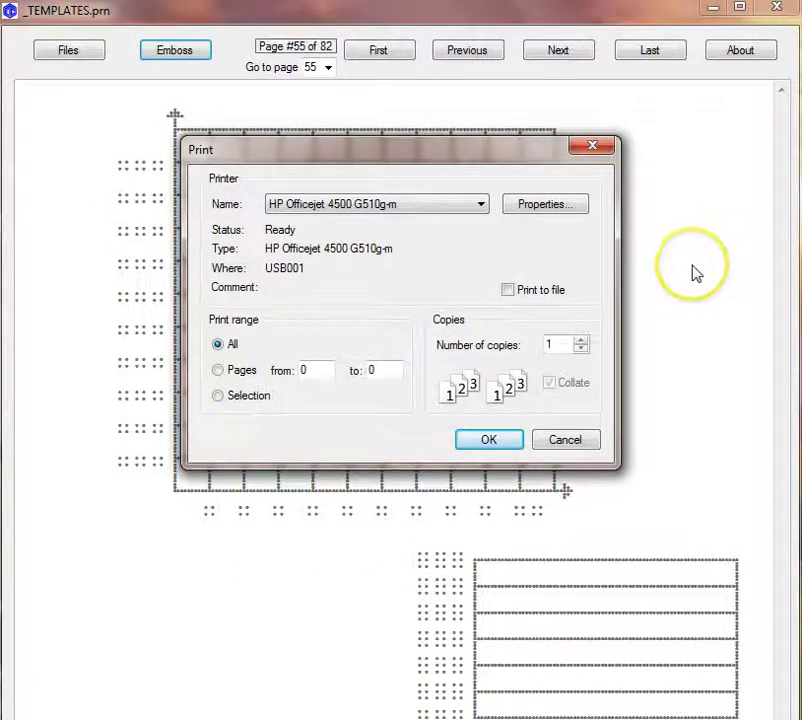
pyautogui.click(481, 207)
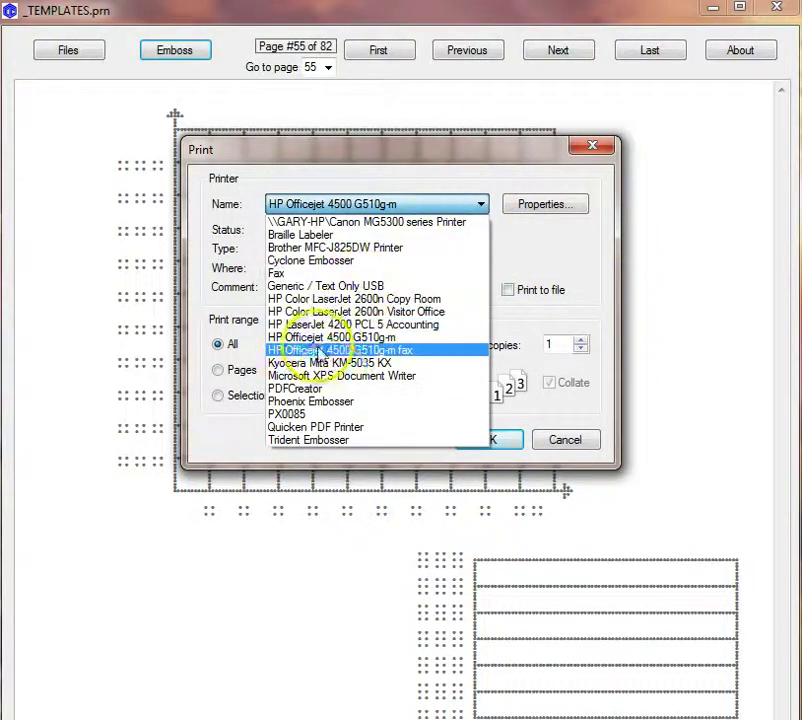
pyautogui.click(343, 404)
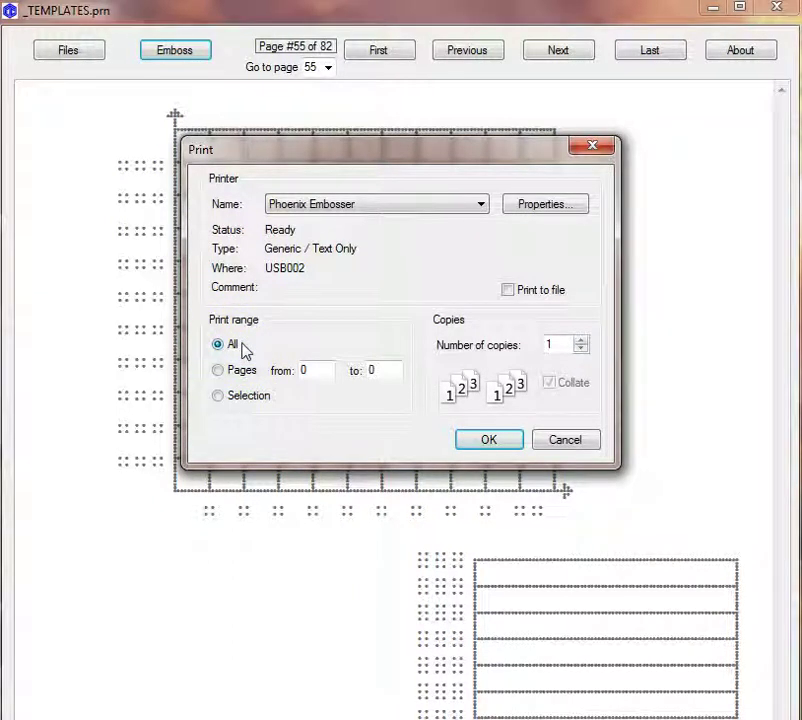
# Change the print range from All to Selection, keeping 1 copy.
pyautogui.click(232, 350)
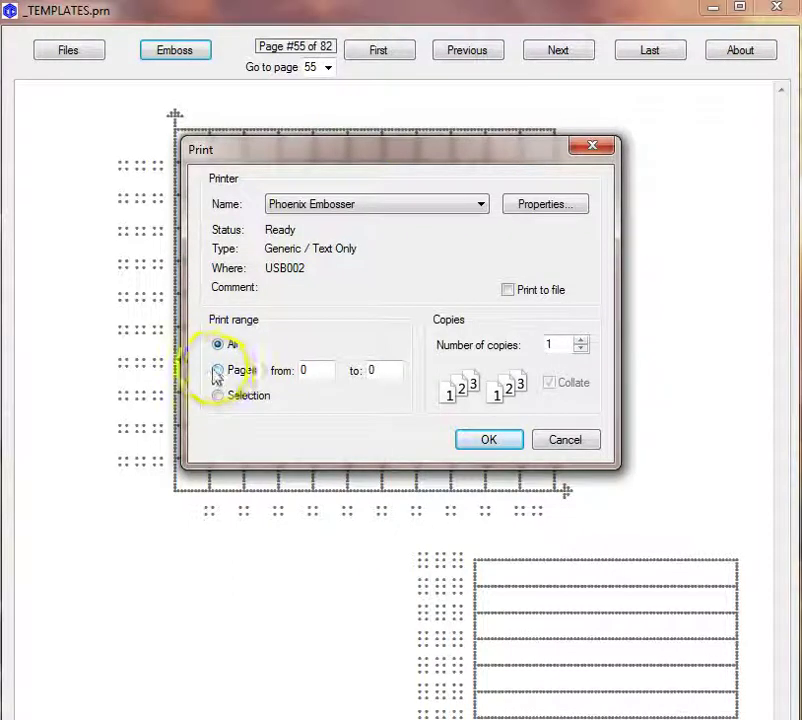
pyautogui.click(222, 374)
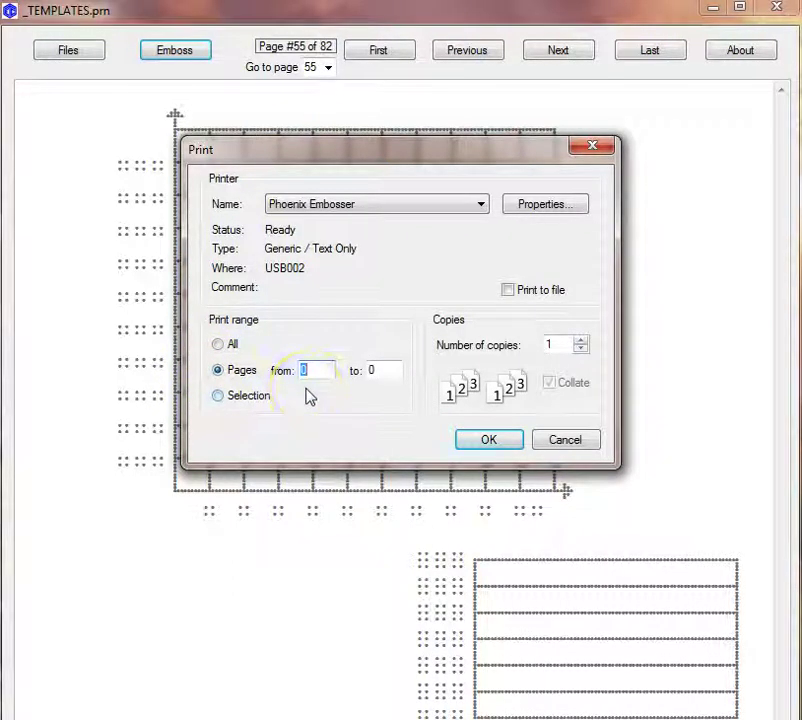
pyautogui.click(387, 405)
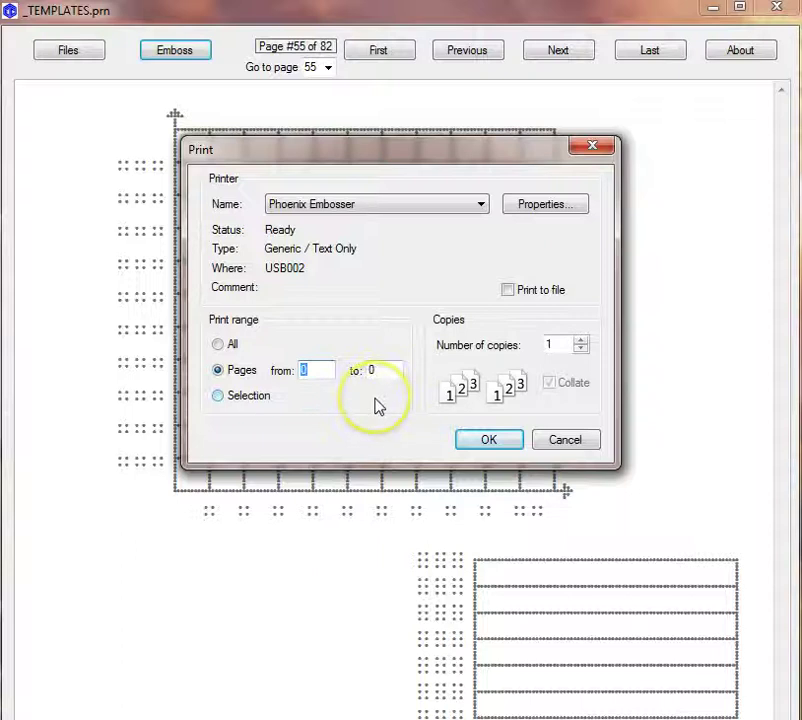
pyautogui.click(218, 397)
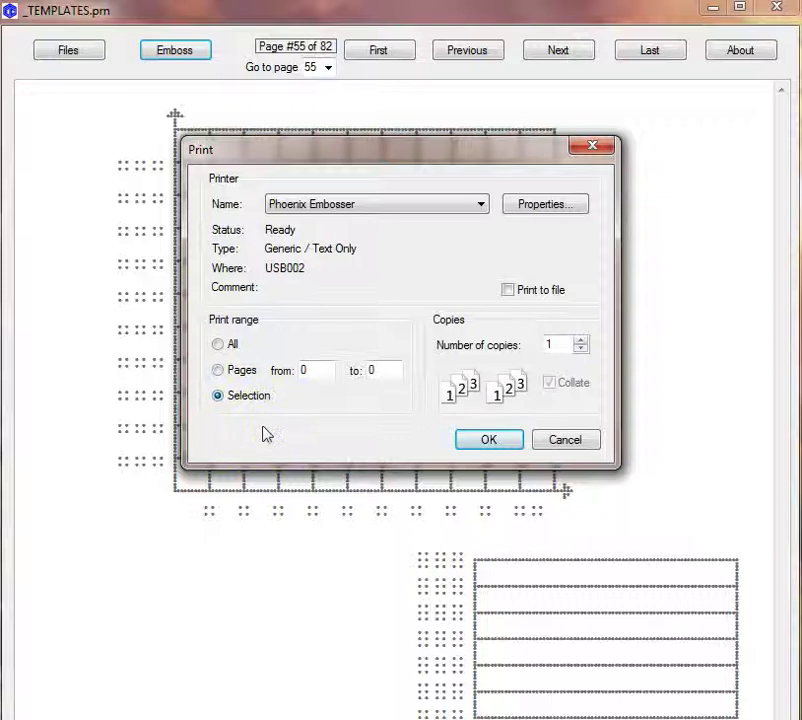
pyautogui.click(300, 428)
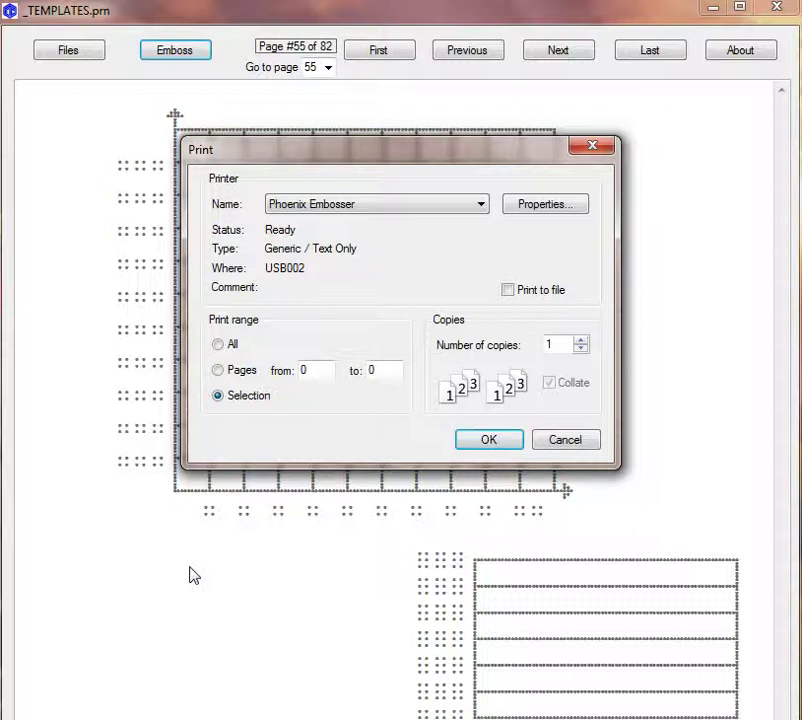
# Confirm the Print dialog to emboss page 55 on the Phoenix Embosser.
pyautogui.click(487, 440)
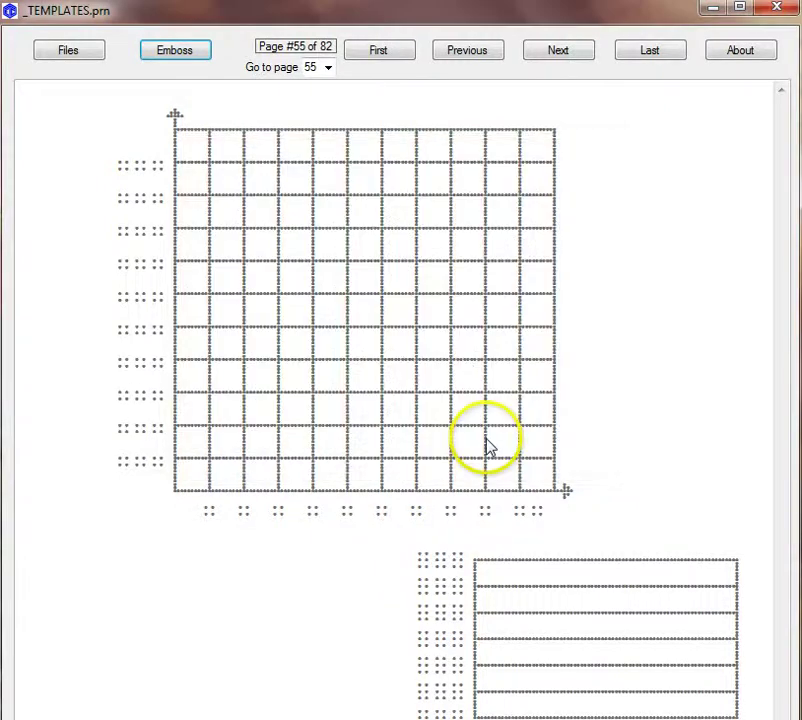